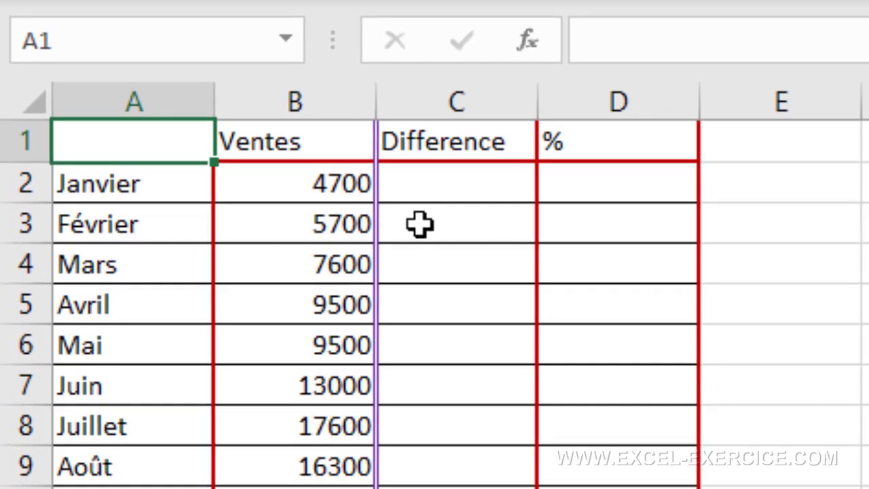
- Enter the formula =B3-B2 in cell C3 to calculate February's sales difference from January
{"action": "left_click", "coordinate": [419, 224]}
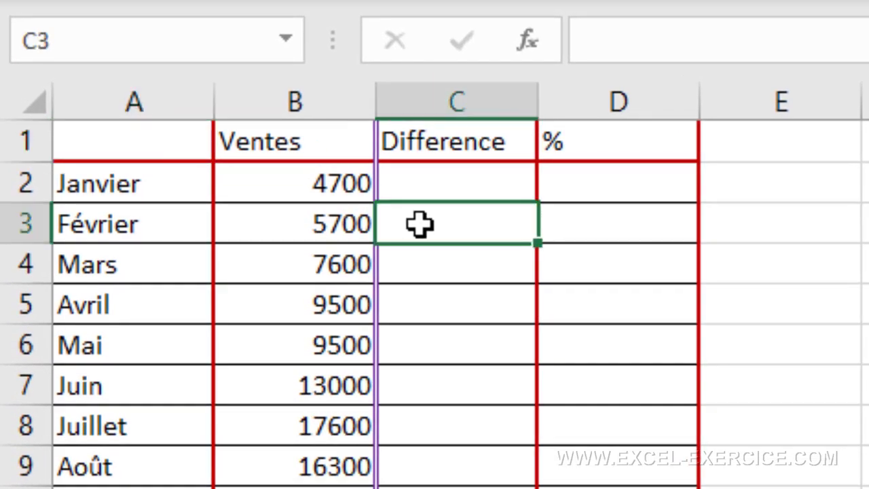
{"action": "type", "text": "="}
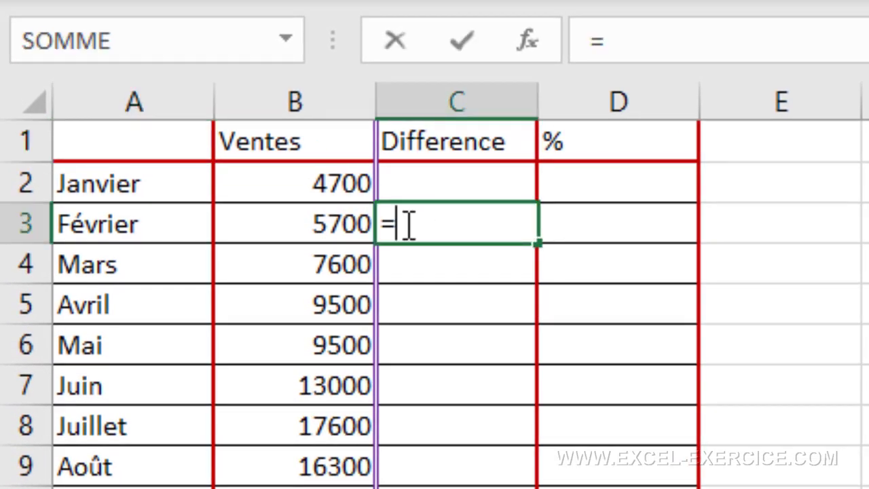
{"action": "left_click", "coordinate": [267, 221]}
{"action": "type", "text": "-"}
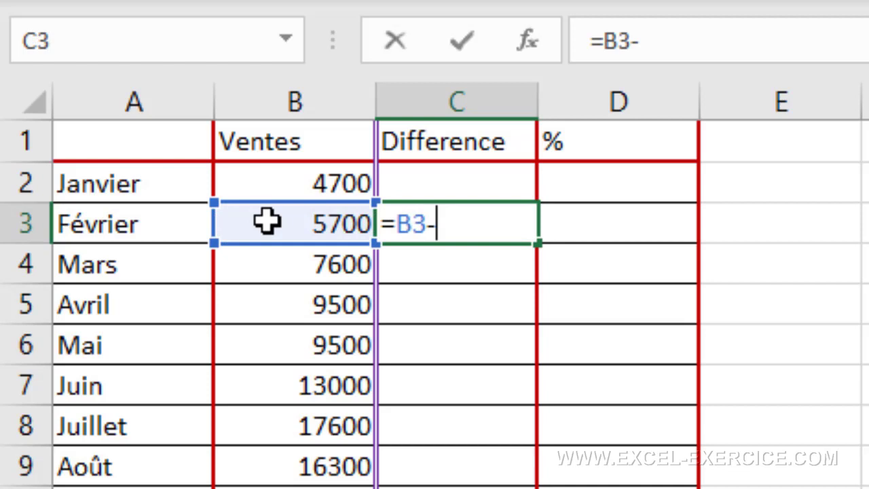
{"action": "left_click", "coordinate": [267, 187]}
{"action": "key", "text": "Return"}
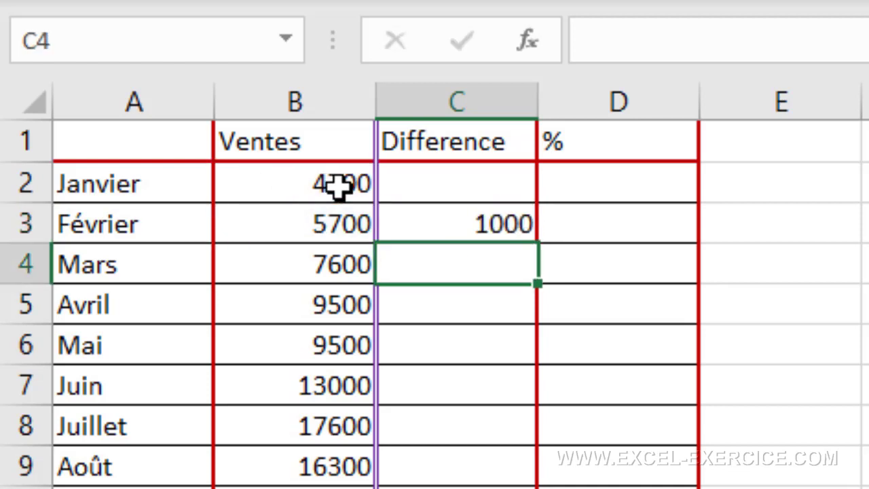
- Fill the difference formula from C3 down to C13, copying the values without the formatting
{"action": "left_click", "coordinate": [425, 223]}
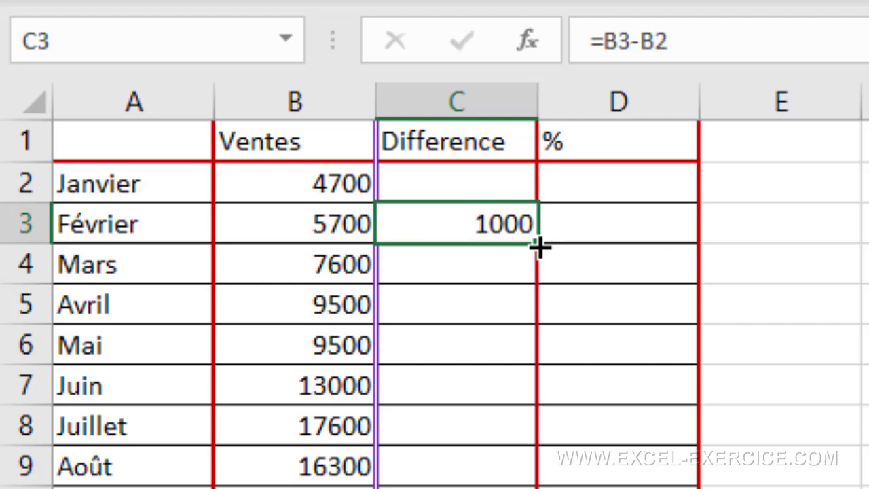
{"action": "left_click_drag", "start_coordinate": [539, 246], "coordinate": [373, 448]}
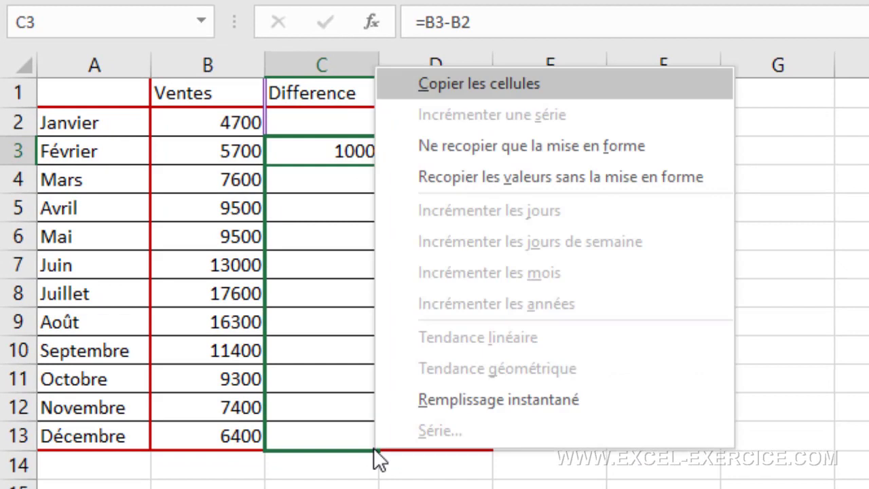
{"action": "left_click", "coordinate": [452, 176]}
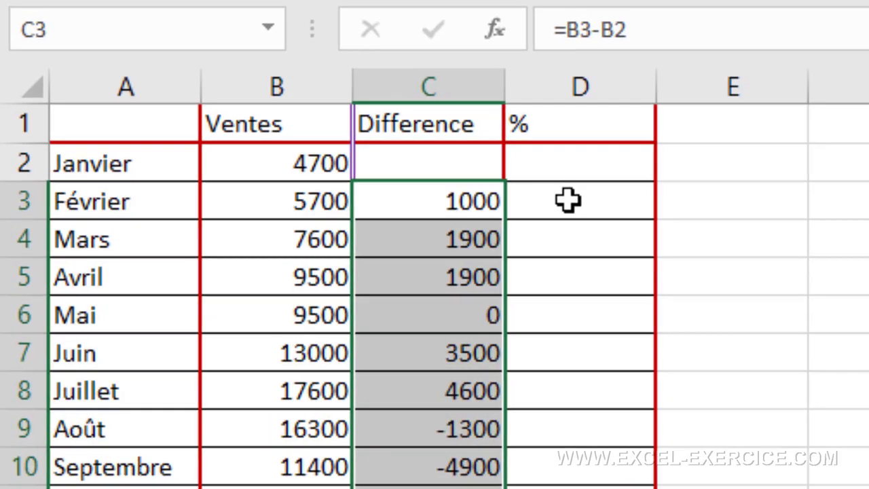
- Enter the formula =C3/B2 in cell D3, dividing February's difference by January's sales
{"action": "left_click", "coordinate": [426, 150]}
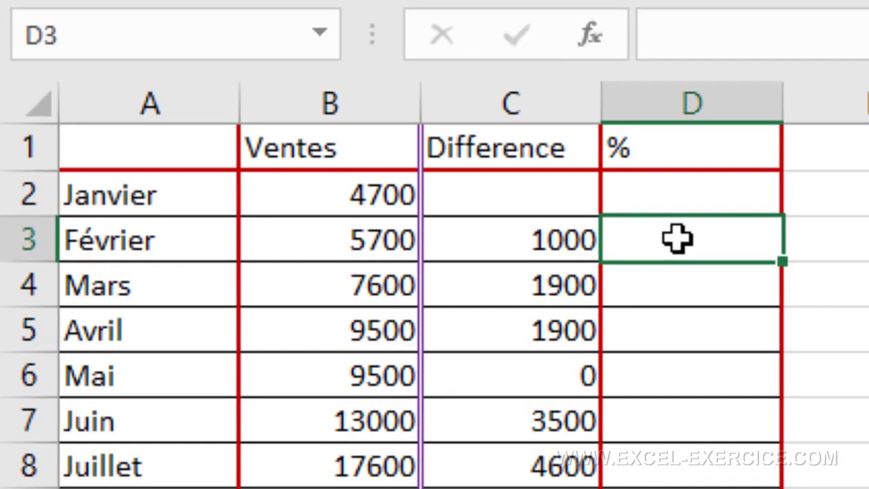
{"action": "type", "text": "="}
{"action": "left_click", "coordinate": [496, 248]}
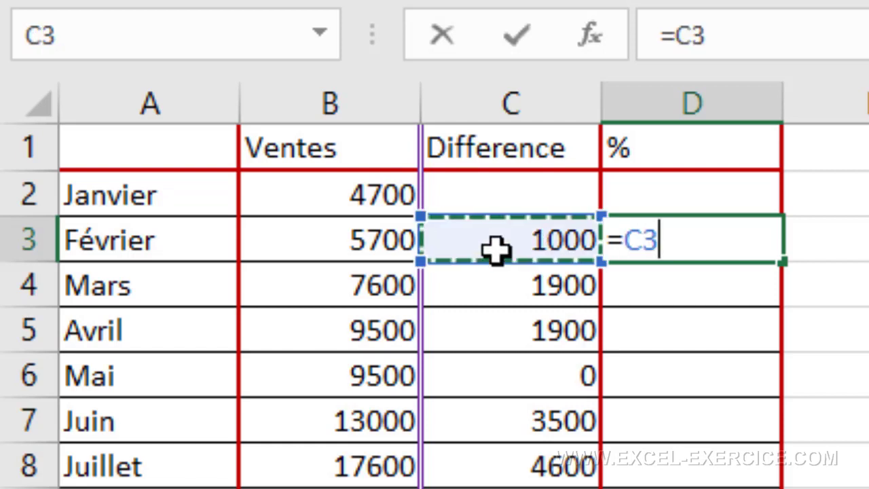
{"action": "type", "text": "/"}
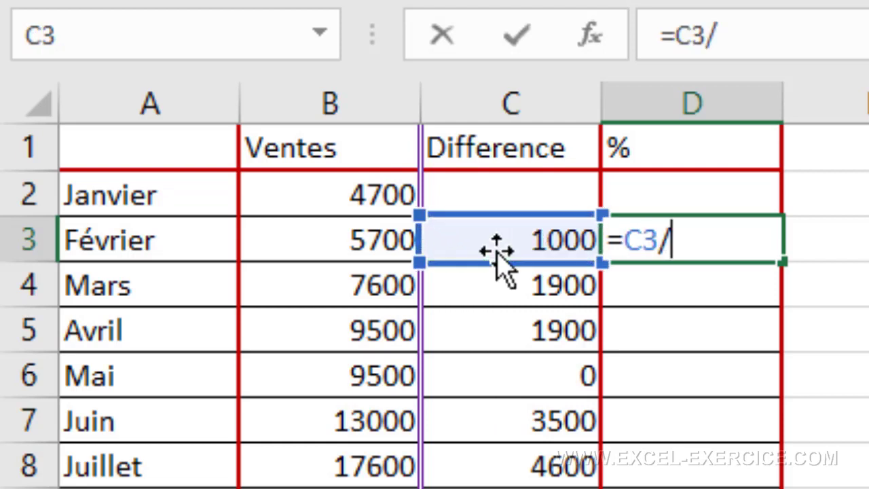
{"action": "left_click", "coordinate": [328, 199]}
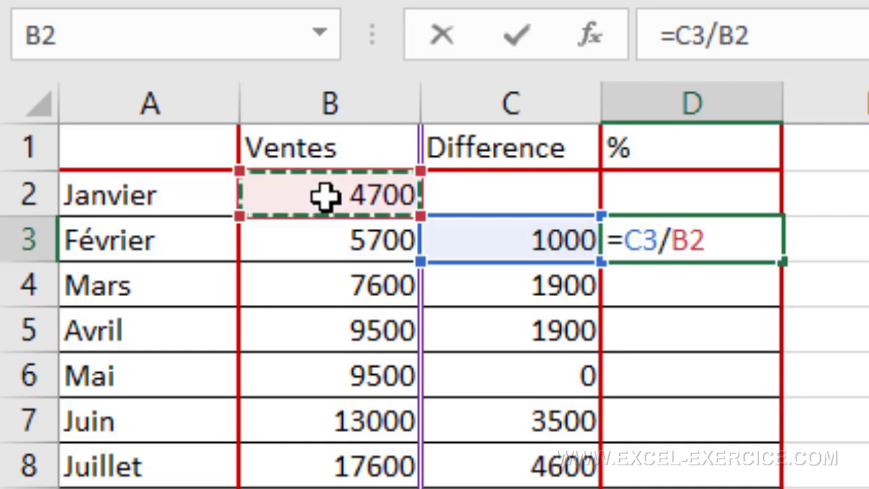
{"action": "key", "text": "ctrl+Return"}
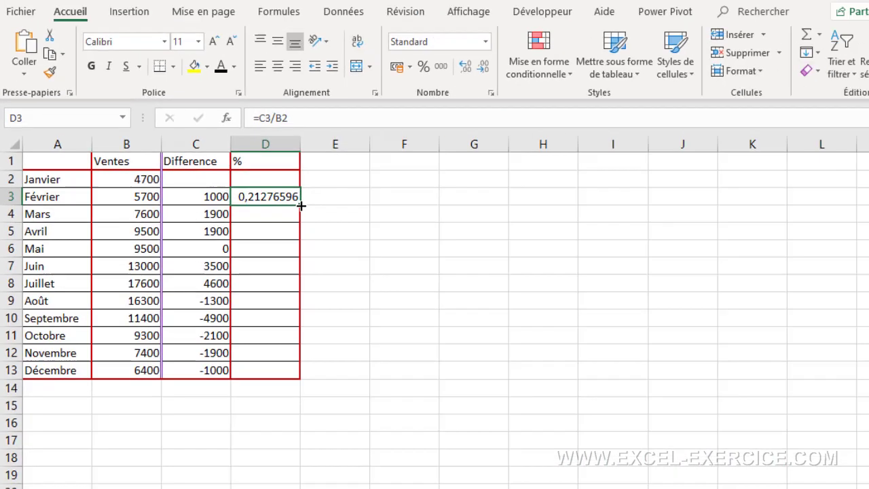
- Fill the percentage formula from D3 down to D13, copying the values without the formatting
{"action": "left_click_drag", "start_coordinate": [784, 265], "coordinate": [789, 407]}
{"action": "left_click_drag", "start_coordinate": [259, 249], "coordinate": [261, 351]}
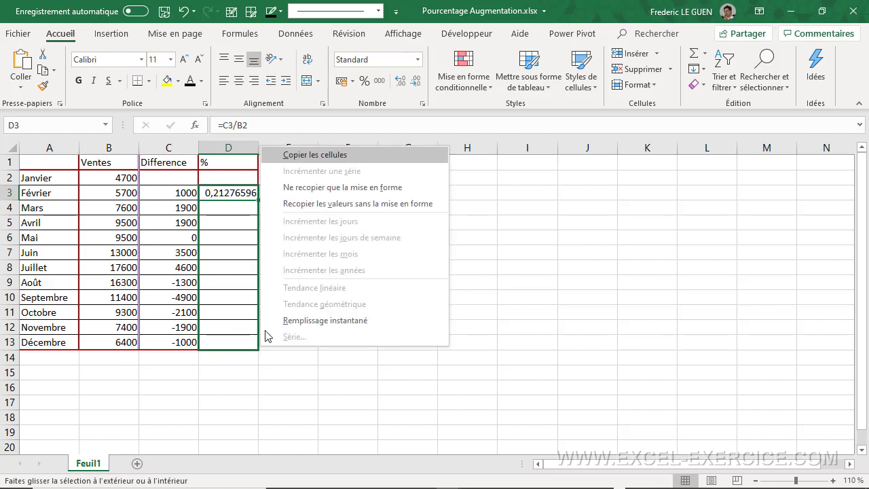
{"action": "left_click", "coordinate": [293, 210]}
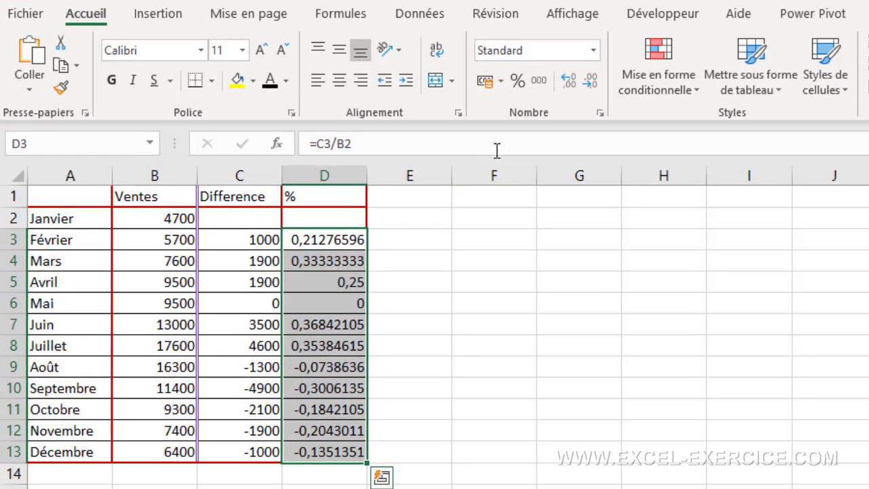
- Format D3:D13 as percentages with one decimal and apply the three-triangles conditional formatting icon set
{"action": "left_click", "coordinate": [518, 82]}
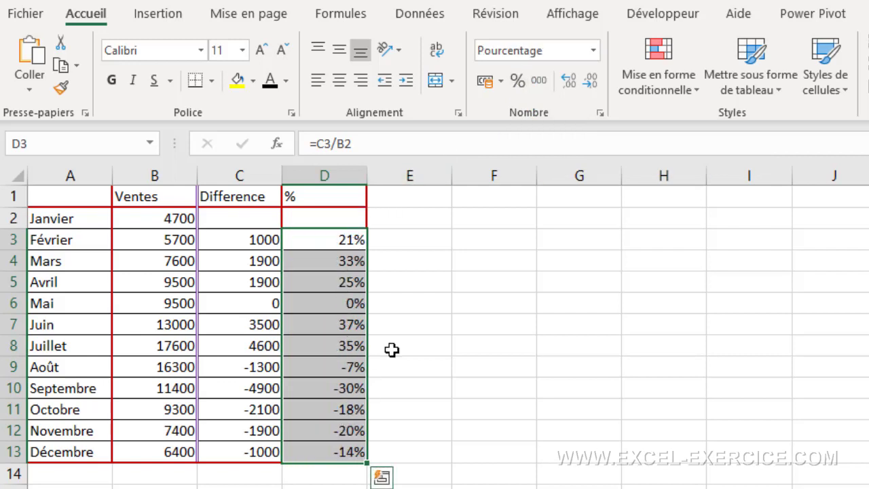
{"action": "left_click", "coordinate": [568, 81]}
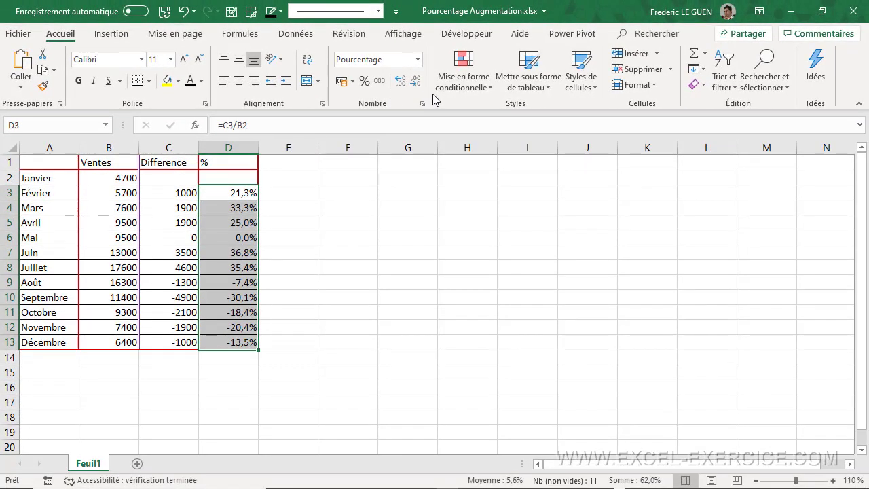
{"action": "left_click", "coordinate": [467, 93]}
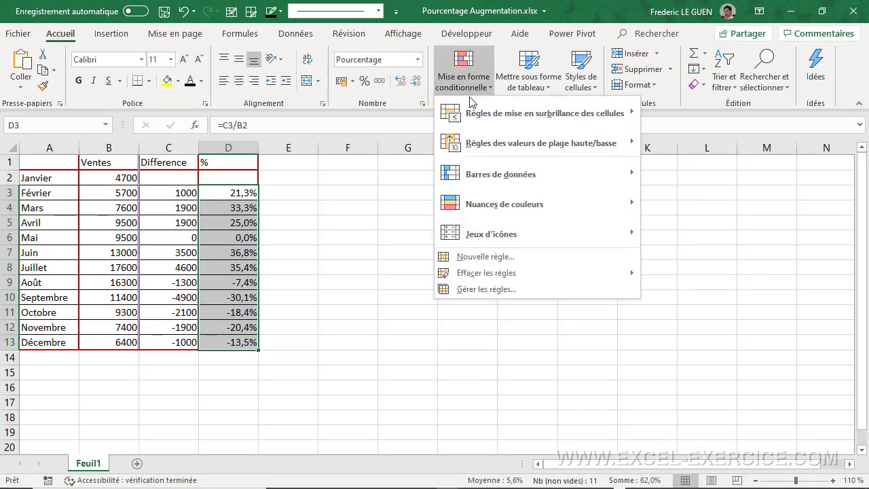
{"action": "mouse_move", "coordinate": [487, 236]}
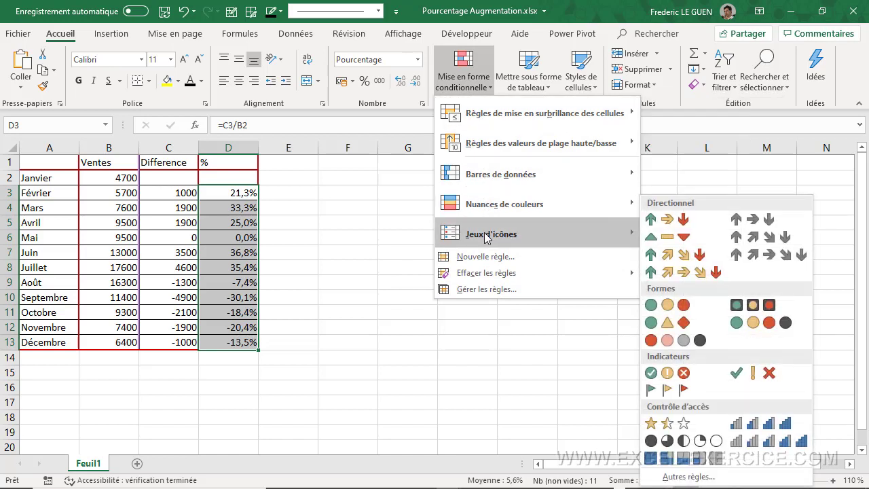
{"action": "left_click", "coordinate": [673, 241]}
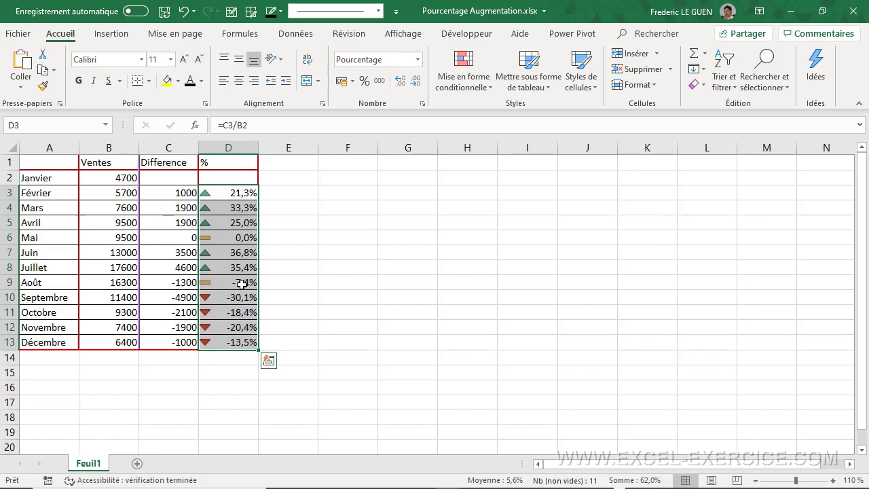
- Open the icon set rule applied to D3:D13 for editing and examine its icon thresholds and value types
{"action": "left_click", "coordinate": [460, 87]}
{"action": "left_click", "coordinate": [482, 288]}
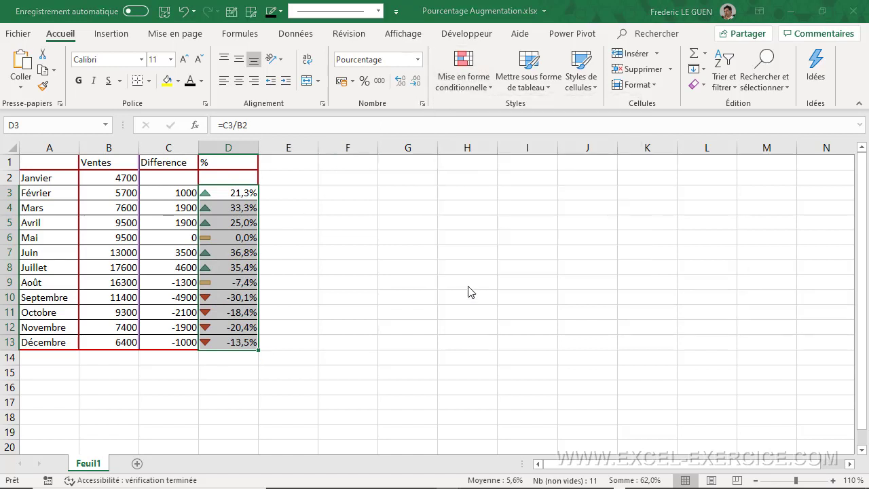
{"action": "left_click_drag", "start_coordinate": [464, 268], "coordinate": [323, 160]}
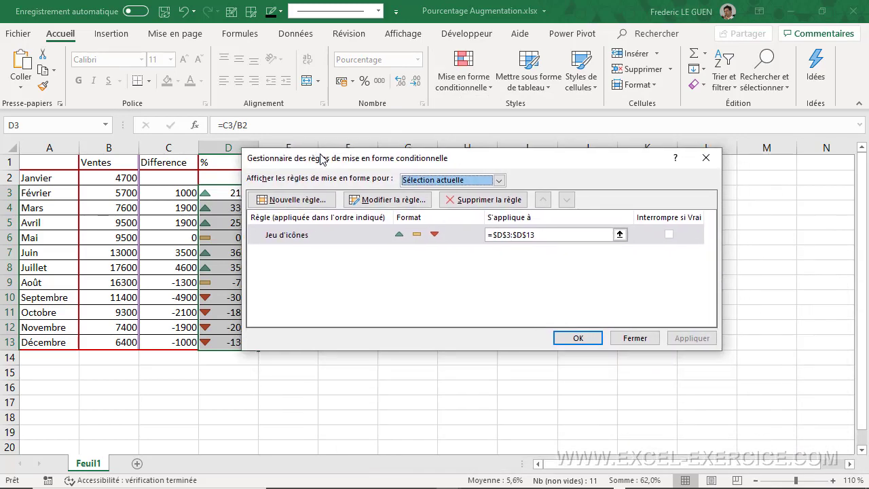
{"action": "left_click", "coordinate": [312, 239]}
{"action": "left_click", "coordinate": [397, 200]}
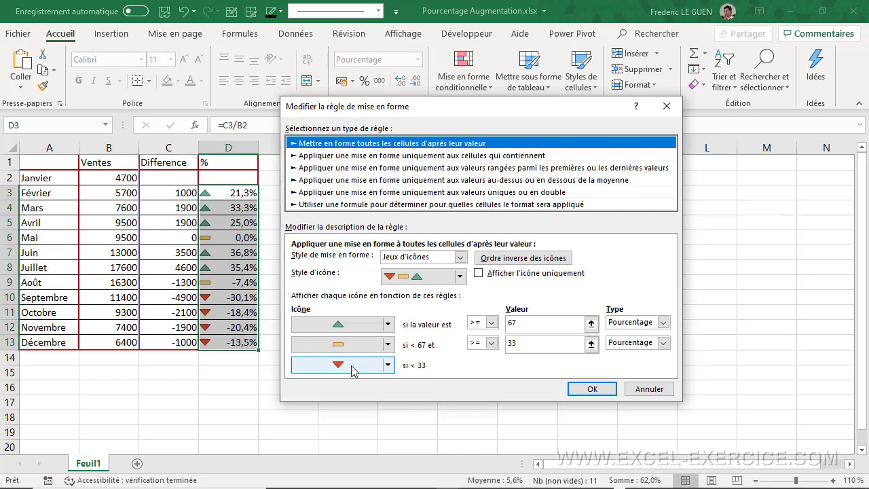
{"action": "left_click", "coordinate": [581, 391]}
{"action": "left_click", "coordinate": [585, 340]}
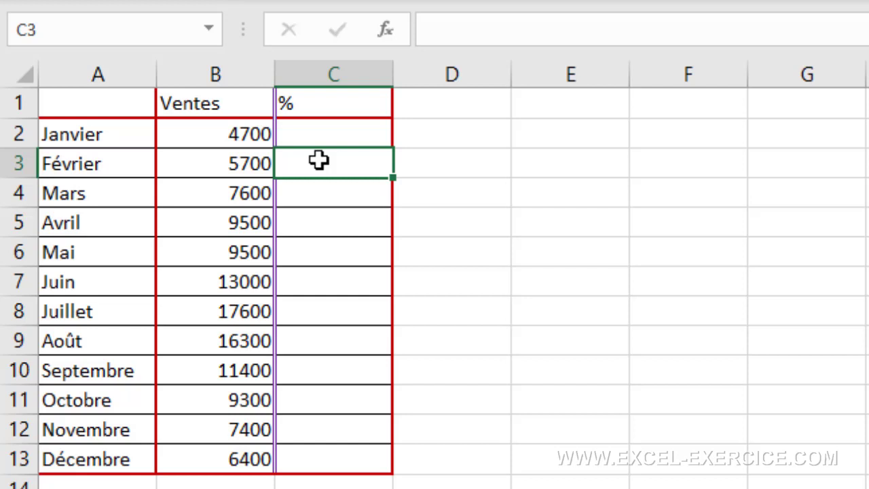
- In the table without a Difference column, enter the single-step formula =(B3-B2)/B2 in cell C3
{"action": "type", "text": "="}
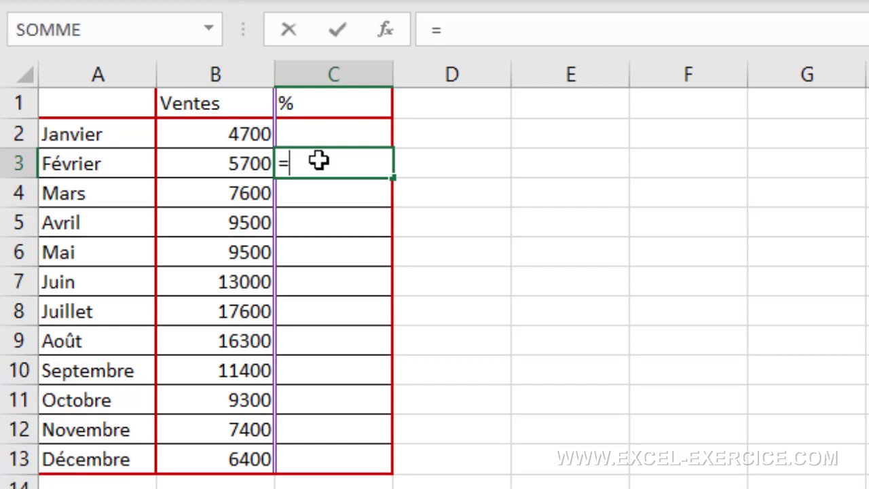
{"action": "type", "text": "("}
{"action": "left_click", "coordinate": [173, 161]}
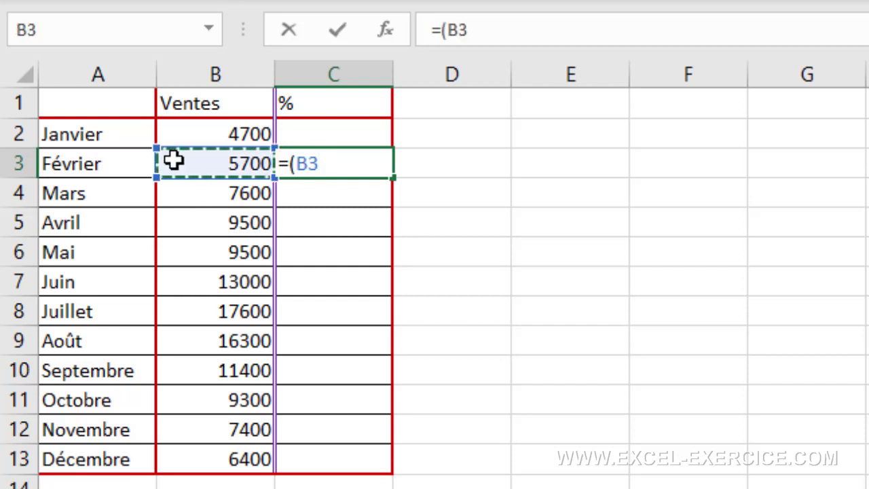
{"action": "type", "text": "-"}
{"action": "left_click", "coordinate": [179, 135]}
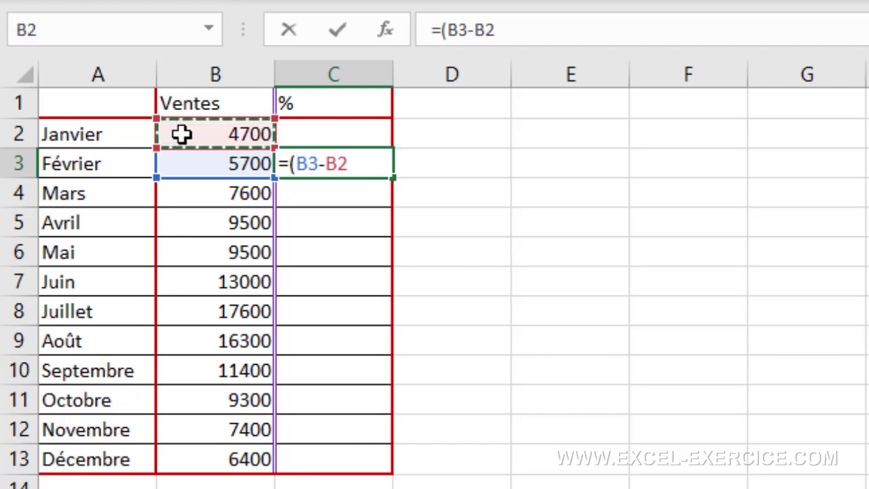
{"action": "type", "text": ")"}
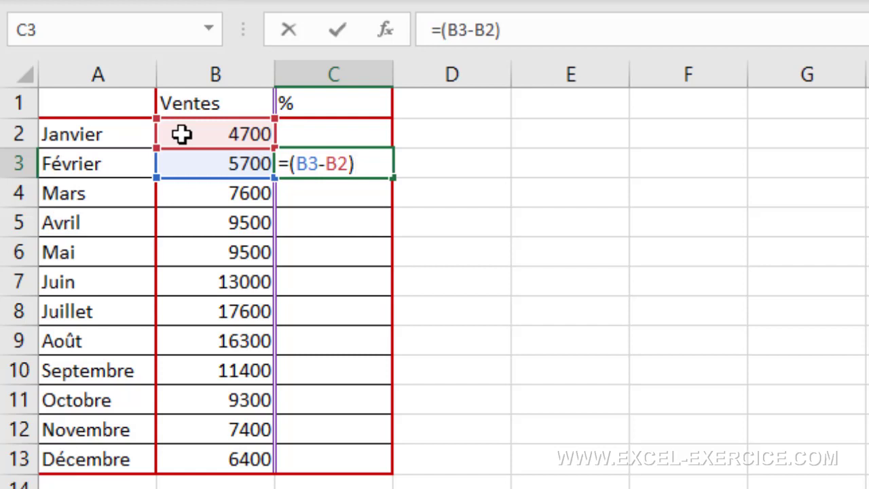
{"action": "type", "text": "/"}
{"action": "left_click", "coordinate": [212, 134]}
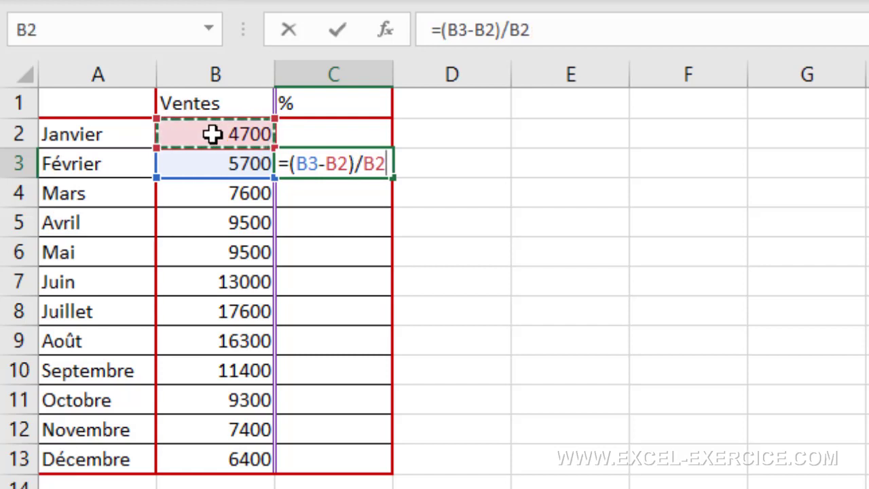
{"action": "key", "text": "Return"}
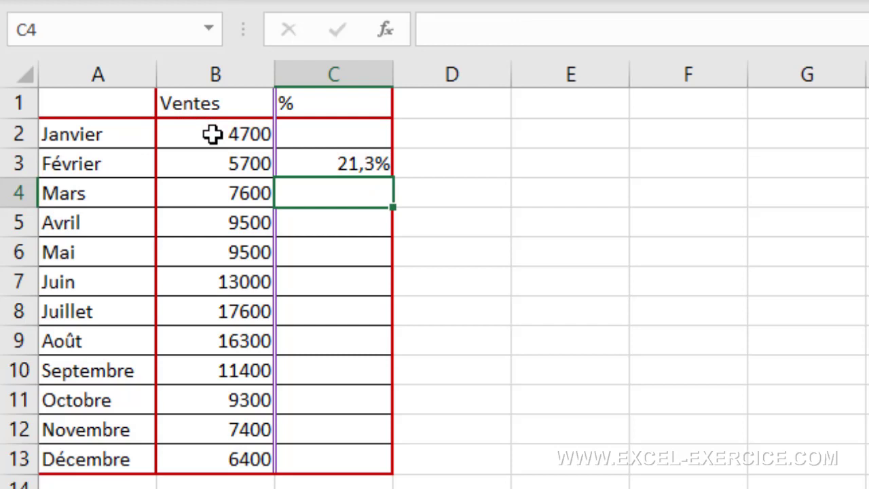
- Fill the percentage change formula from C3 down to C13, copying the values without the formatting
{"action": "left_click", "coordinate": [338, 164]}
{"action": "left_click_drag", "start_coordinate": [396, 180], "coordinate": [398, 479]}
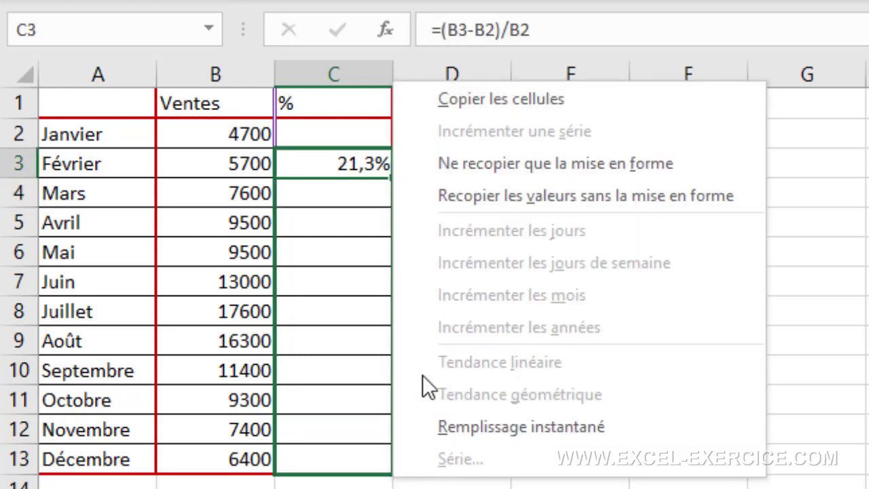
{"action": "left_click", "coordinate": [432, 201]}
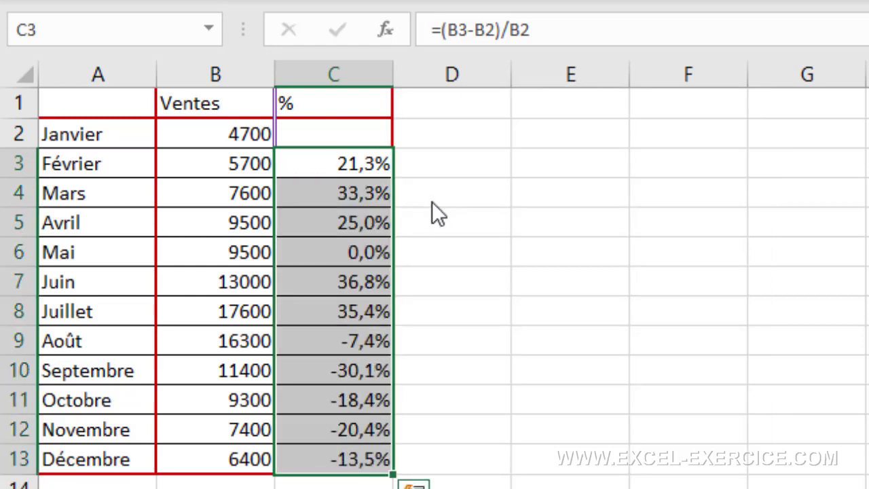